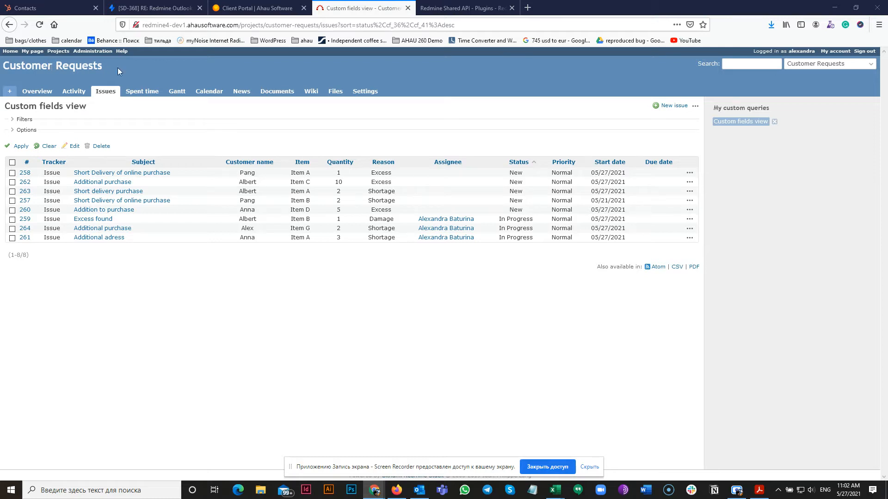
{"action": "left_click_drag", "start_coordinate": [108, 68], "coordinate": [4, 69]}
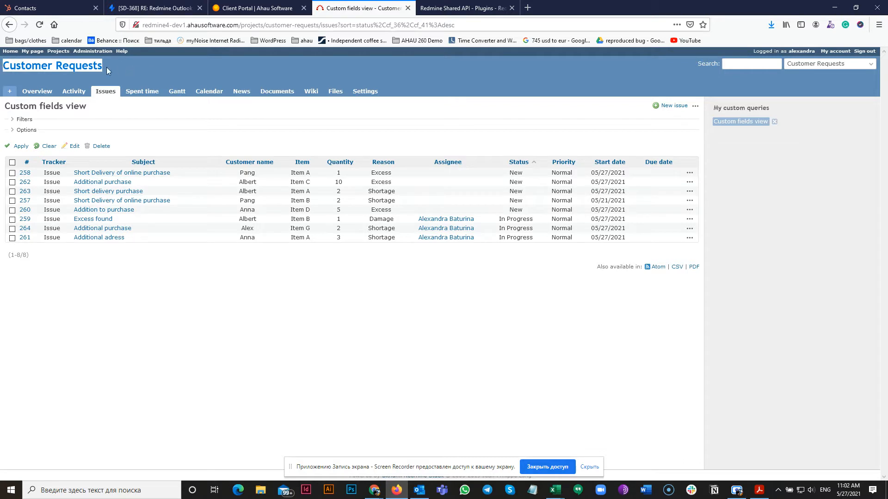
{"action": "left_click", "coordinate": [136, 263]}
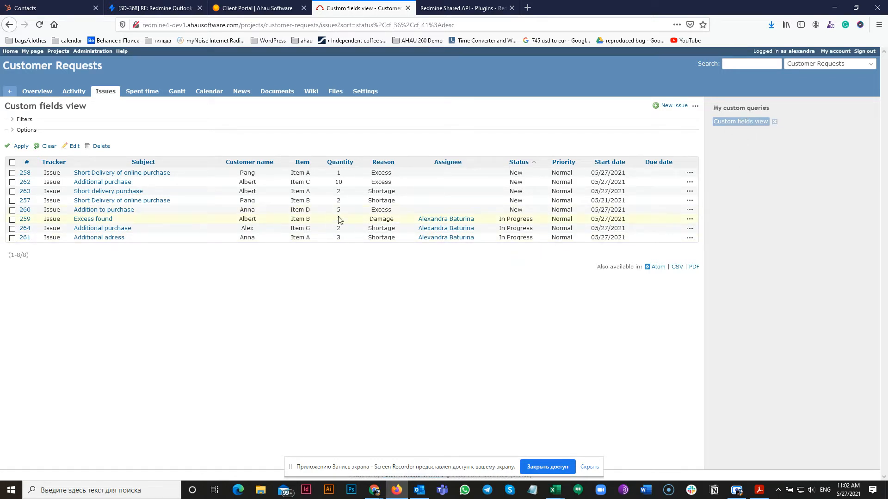
- Filter the Customer Requests issues so the Customer name field matches one customer exactly
{"action": "left_click", "coordinate": [17, 120]}
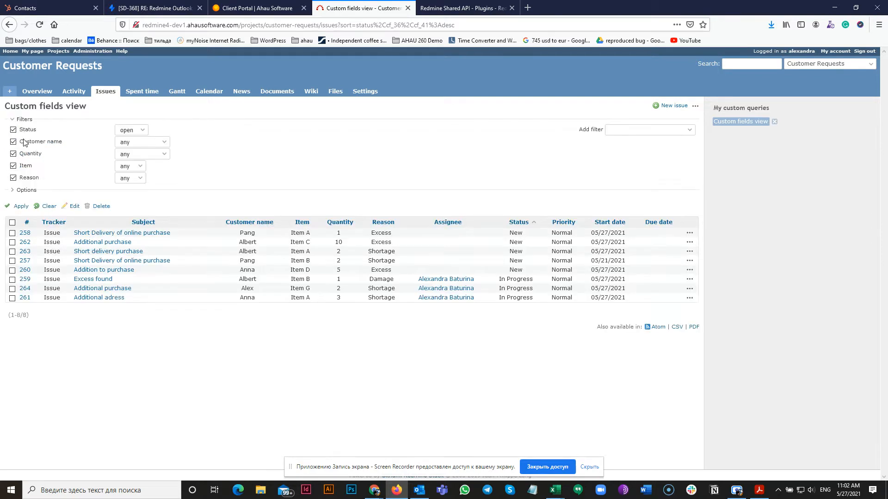
{"action": "left_click", "coordinate": [163, 143]}
{"action": "left_click", "coordinate": [135, 166]}
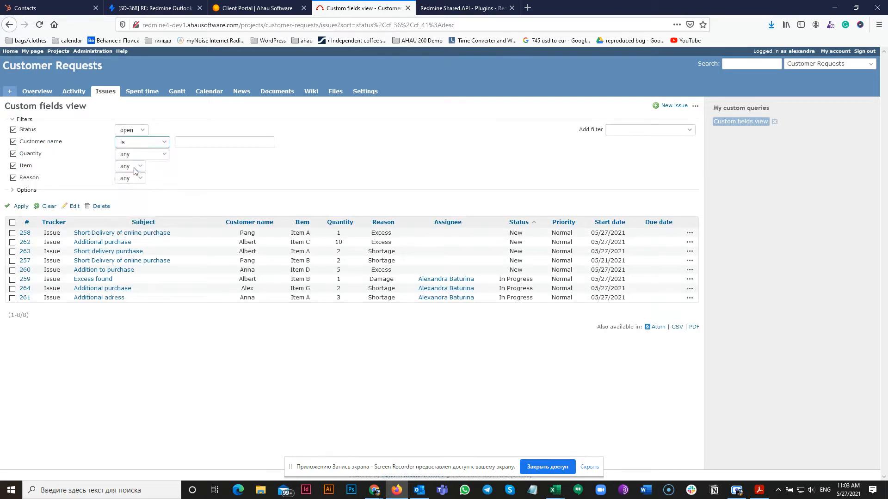
{"action": "left_click", "coordinate": [200, 142]}
{"action": "type", "text": "Al"}
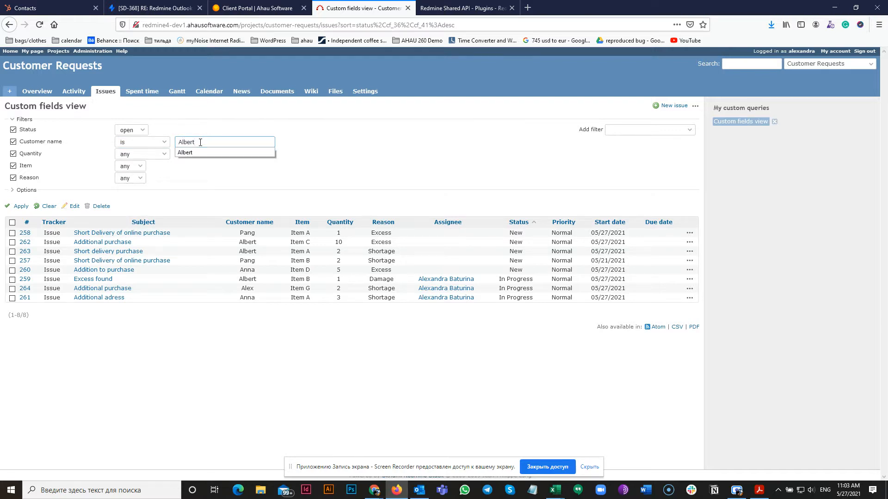
{"action": "type", "text": "bert"}
{"action": "left_click", "coordinate": [199, 153]}
{"action": "left_click", "coordinate": [22, 206]}
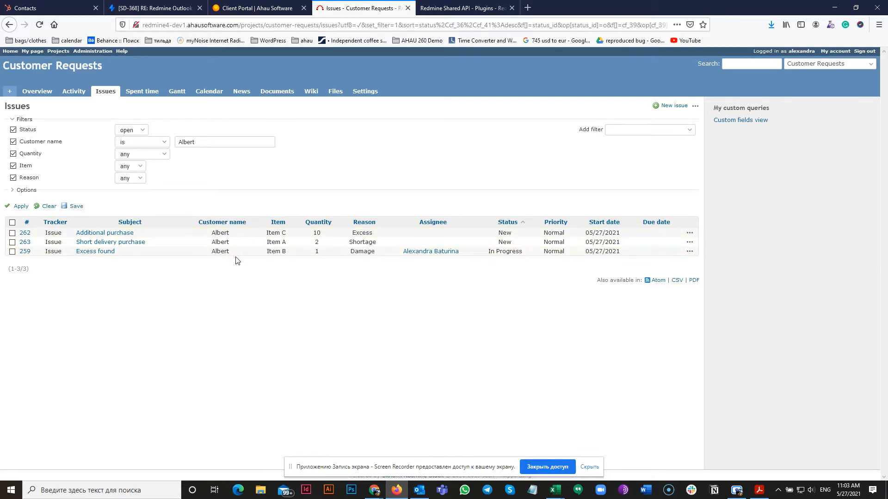
- Clear the issue filters and reopen the saved query Custom fields view
{"action": "left_click", "coordinate": [47, 206]}
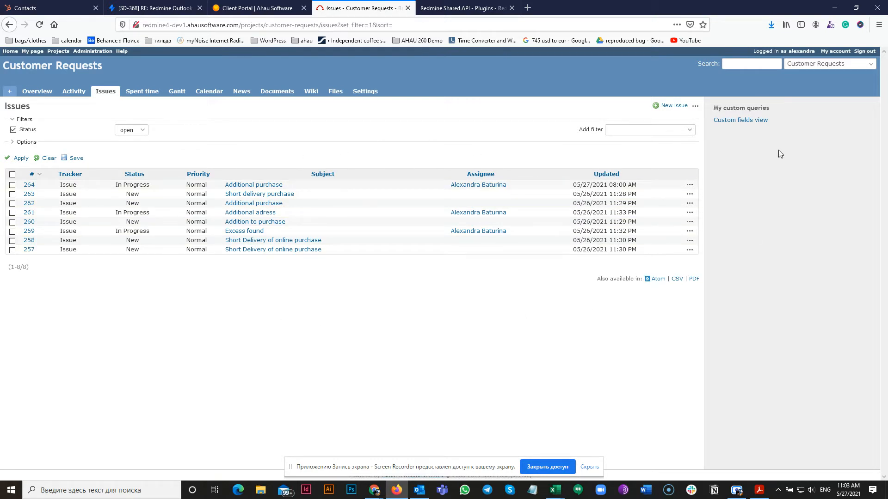
{"action": "left_click", "coordinate": [749, 121]}
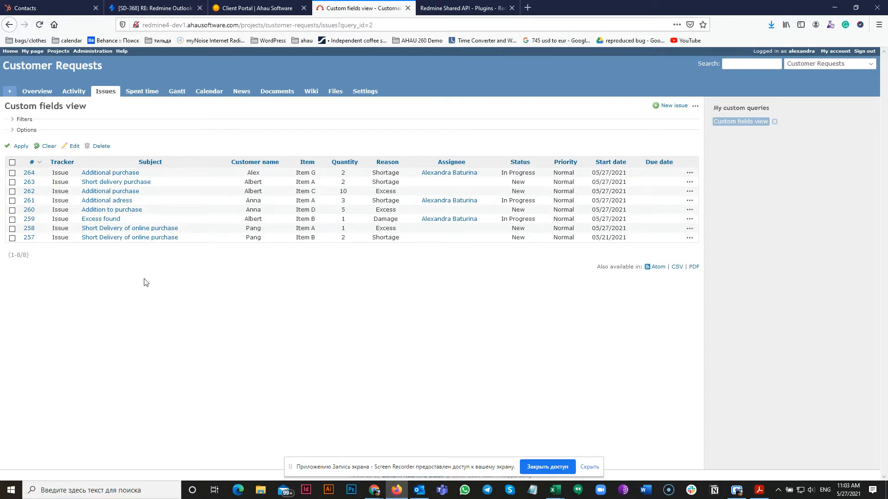
- Export the issue list to CSV with all columns and open the exported file in Excel
{"action": "left_click", "coordinate": [677, 268]}
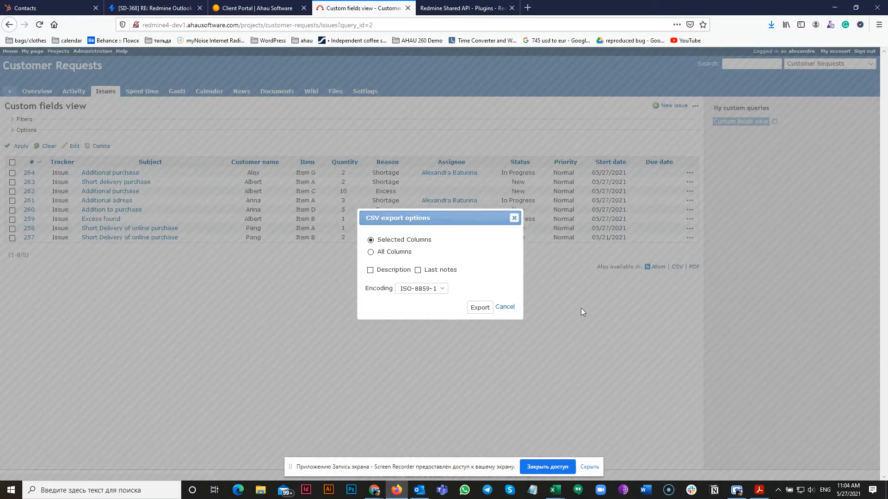
{"action": "left_click", "coordinate": [371, 252]}
{"action": "left_click", "coordinate": [479, 308]}
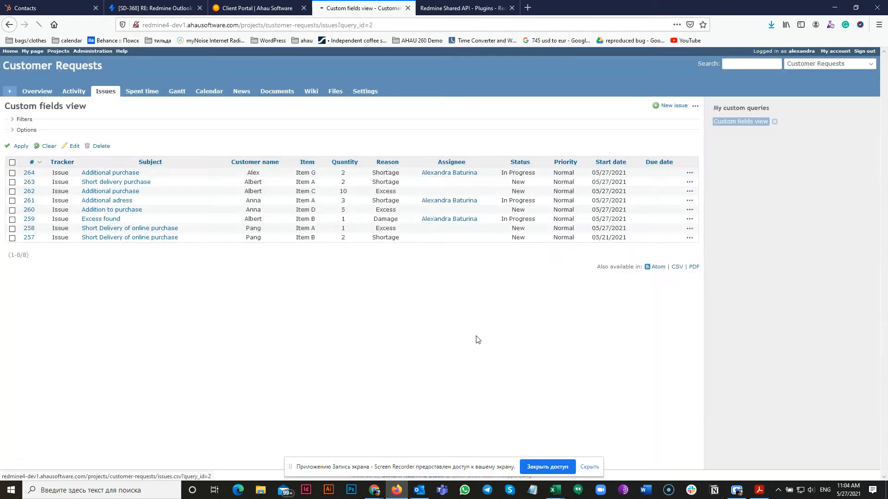
{"action": "left_click", "coordinate": [377, 294]}
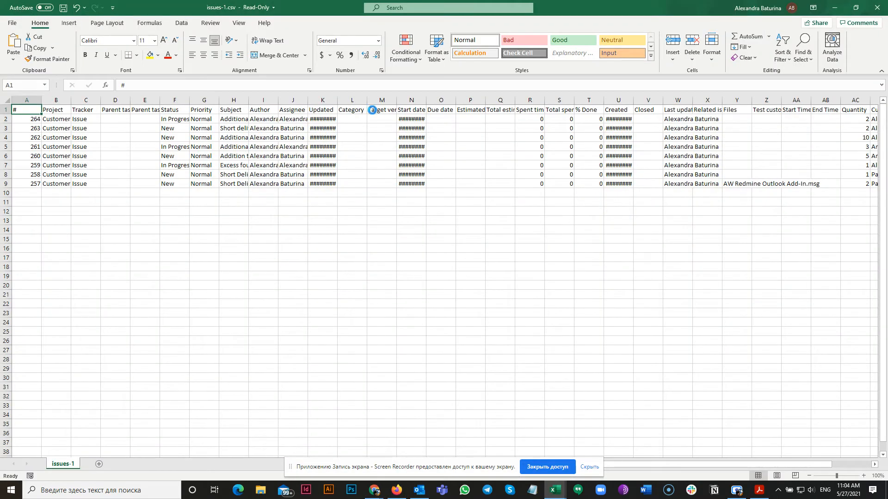
- Delete columns K through V, from Updated to Closed, in the exported issues sheet
{"action": "left_click", "coordinate": [323, 113]}
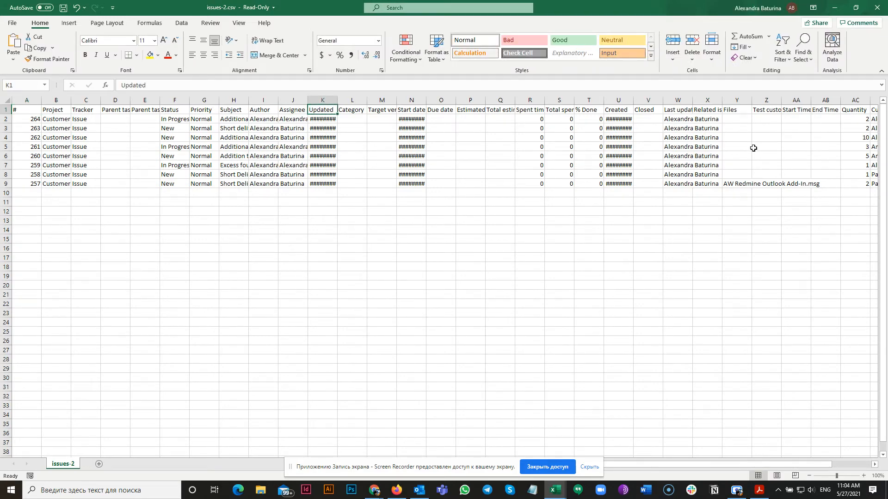
{"action": "left_click", "coordinate": [648, 113], "text": "shift"}
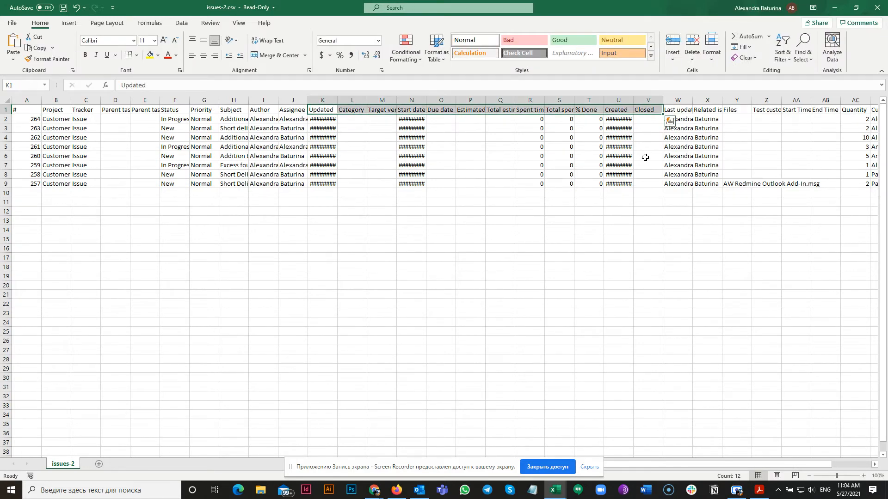
{"action": "left_click", "coordinate": [323, 100]}
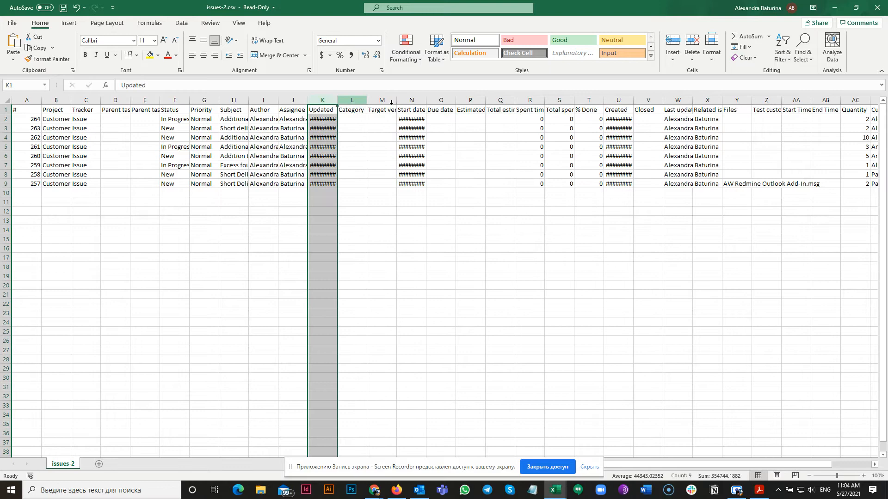
{"action": "left_click", "coordinate": [642, 96], "text": "shift"}
{"action": "right_click", "coordinate": [645, 99]}
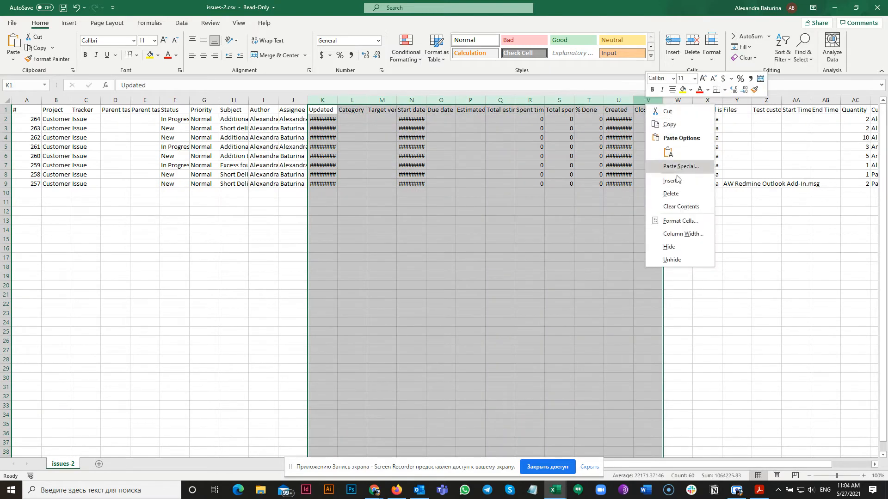
{"action": "left_click", "coordinate": [672, 193]}
{"action": "left_click", "coordinate": [693, 195]}
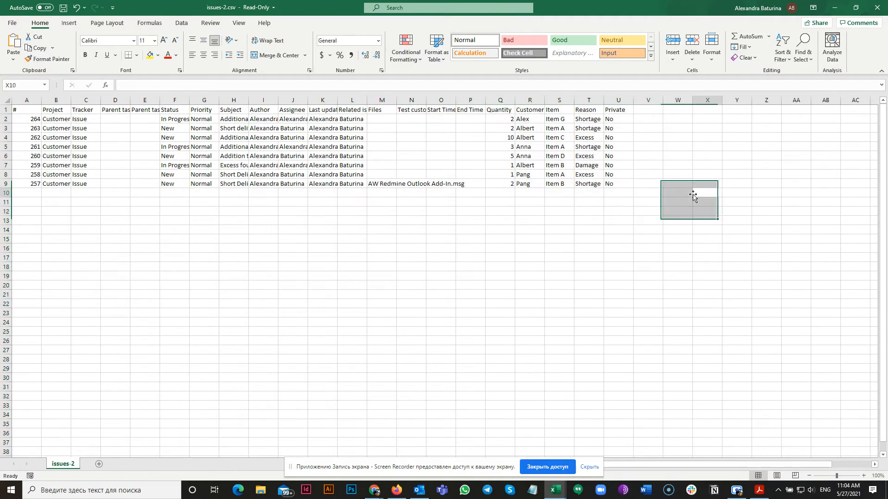
- Review the Customer name, Item, Reason and Private column headers in the exported sheet
{"action": "left_click", "coordinate": [532, 111]}
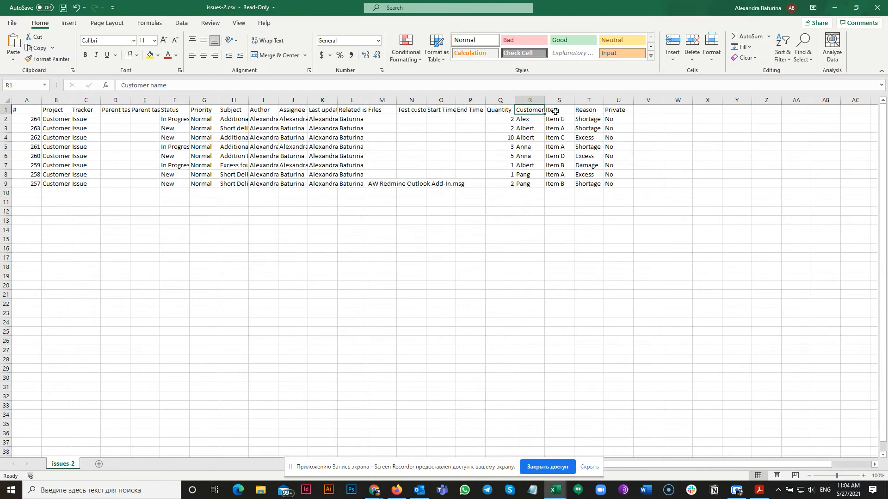
{"action": "left_click", "coordinate": [555, 111]}
{"action": "left_click", "coordinate": [587, 111]}
{"action": "left_click", "coordinate": [612, 114]}
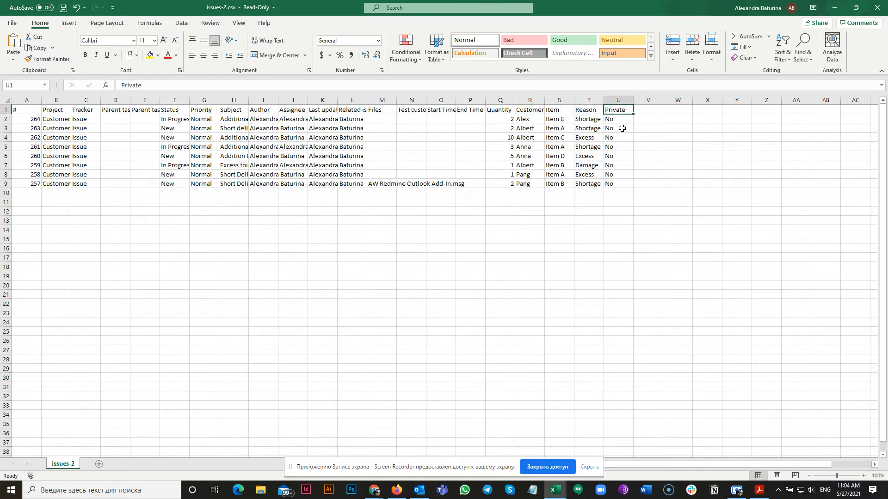
- Left-align the whole Quantity column
{"action": "left_click", "coordinate": [496, 187]}
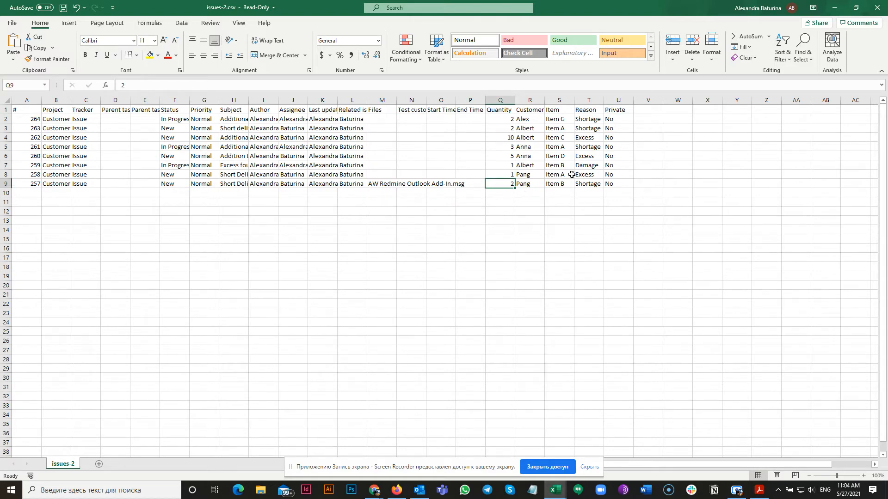
{"action": "left_click", "coordinate": [500, 100]}
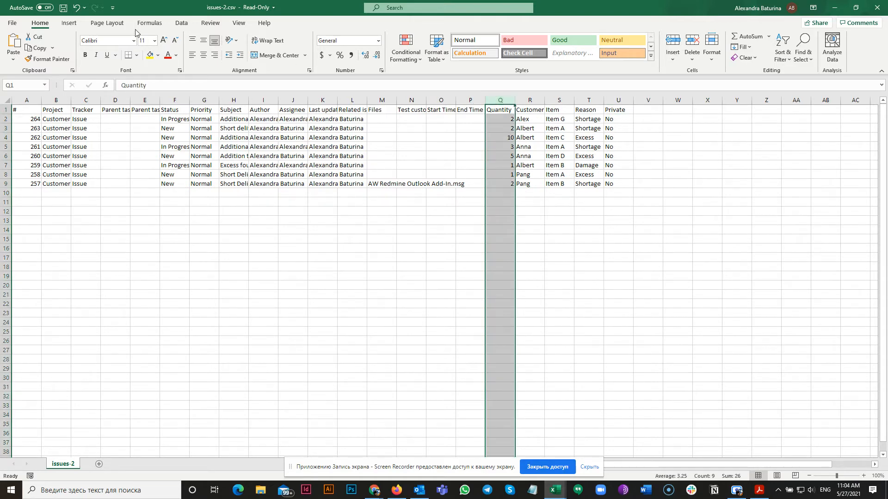
{"action": "left_click", "coordinate": [192, 55]}
{"action": "left_click", "coordinate": [545, 212]}
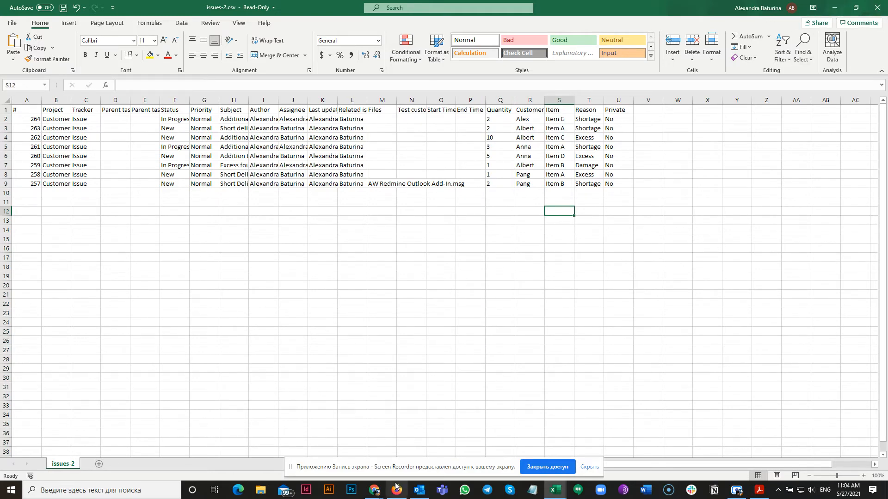
- Switch back to Redmine in Firefox and export the issue list to PDF, viewing the file in Firefox
{"action": "left_click", "coordinate": [836, 8]}
{"action": "left_click", "coordinate": [836, 8]}
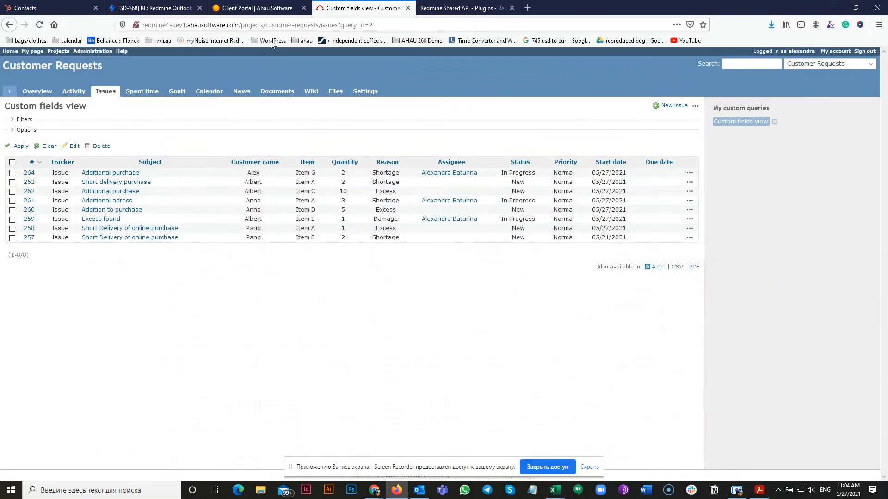
{"action": "left_click", "coordinate": [694, 267]}
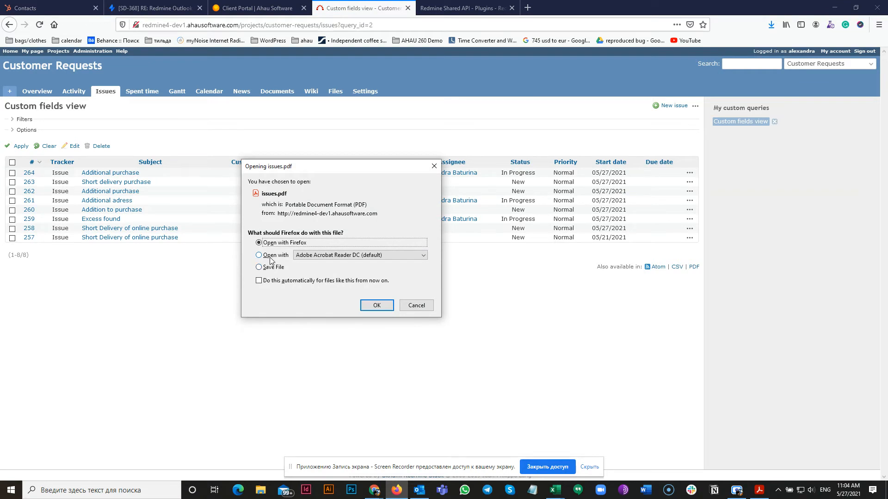
{"action": "left_click", "coordinate": [377, 305]}
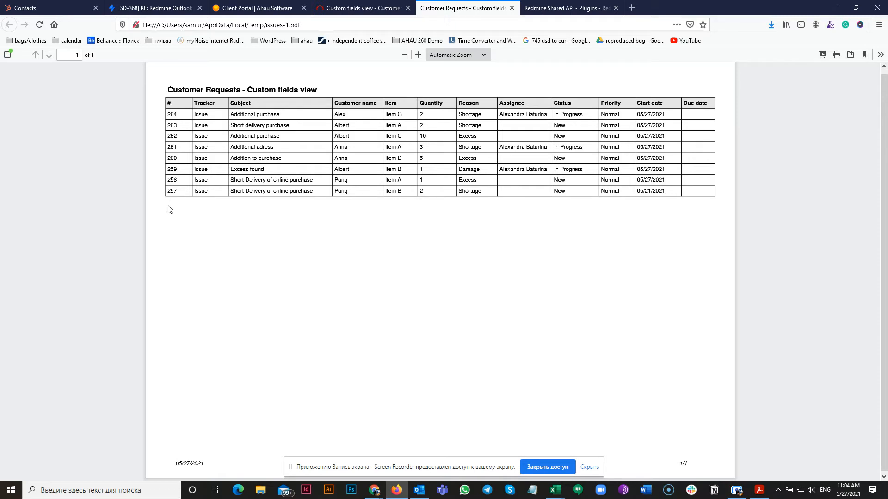
{"action": "left_click", "coordinate": [357, 12]}
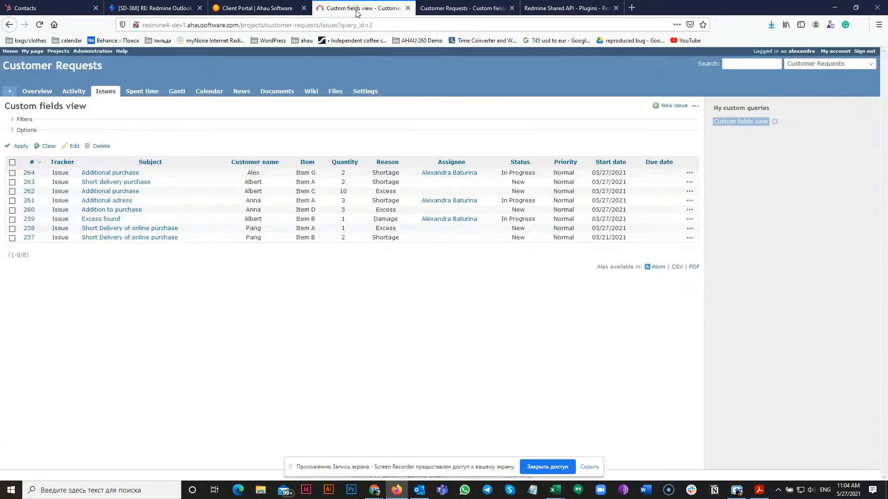
- In Outlook, open issue 264 from Customer Requests, set its Quantity custom field to 10 and enter the new customer name
{"action": "mouse_move", "coordinate": [423, 495]}
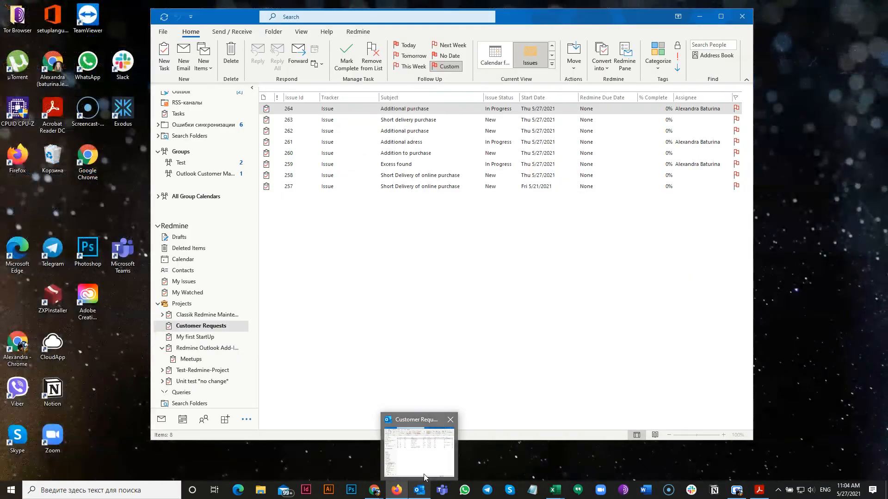
{"action": "left_click", "coordinate": [424, 473]}
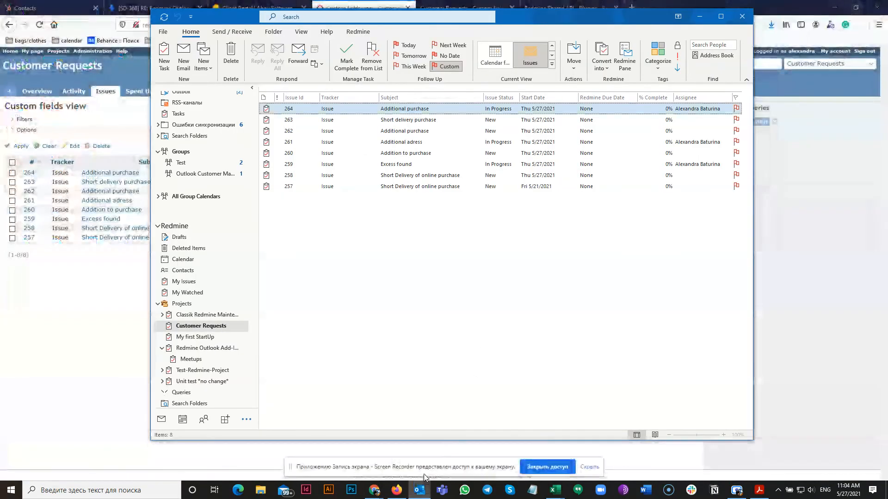
{"action": "double_click", "coordinate": [418, 108]}
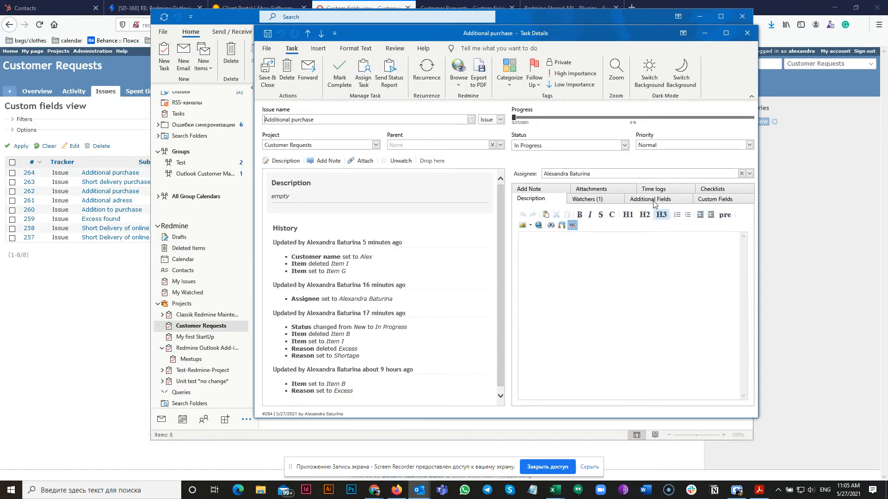
{"action": "left_click", "coordinate": [731, 205]}
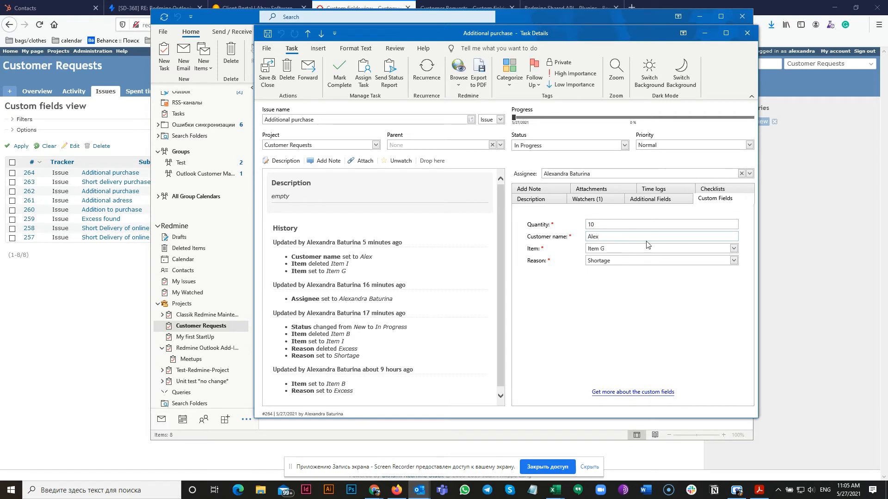
{"action": "type", "text": "andra"}
- Change the issue's Item custom field to Item F and Item E, without Item G
{"action": "left_click", "coordinate": [631, 253]}
{"action": "left_click", "coordinate": [632, 249]}
{"action": "left_click", "coordinate": [668, 251]}
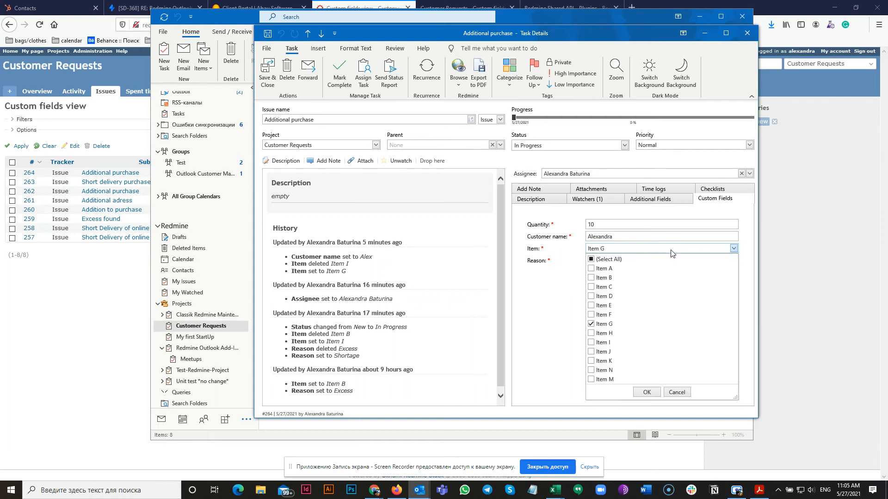
{"action": "left_click", "coordinate": [591, 324]}
{"action": "left_click", "coordinate": [592, 315]}
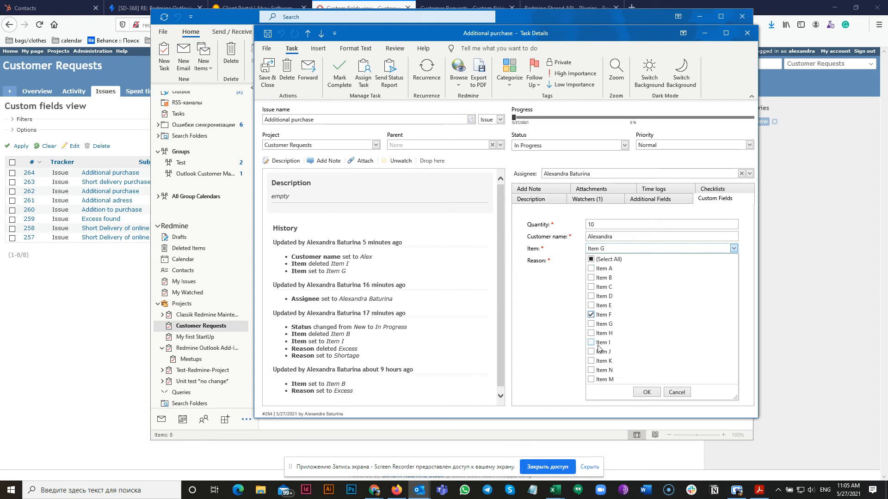
{"action": "left_click", "coordinate": [592, 306]}
{"action": "left_click", "coordinate": [647, 393]}
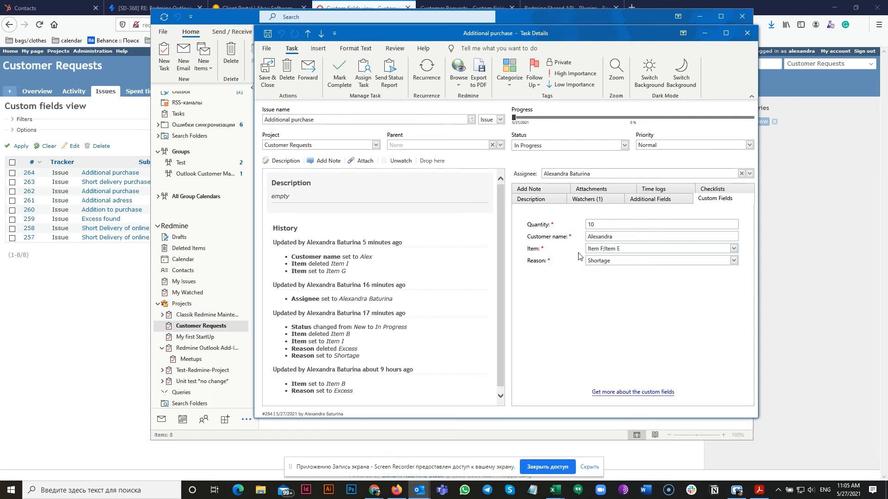
- Change the issue's Reason custom field from Shortage to Damage
{"action": "left_click", "coordinate": [733, 260]}
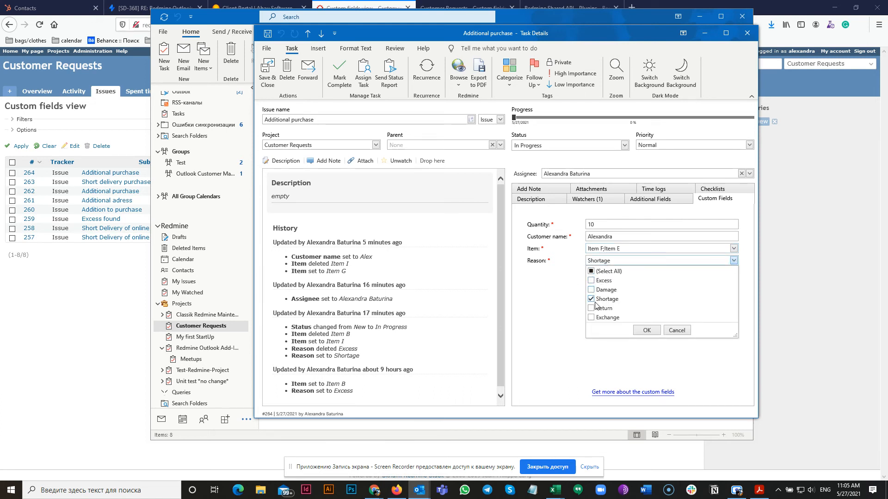
{"action": "left_click", "coordinate": [590, 290]}
{"action": "left_click", "coordinate": [591, 299]}
{"action": "left_click", "coordinate": [646, 330]}
- Set the issue's status to Feedback, then save and close it
{"action": "left_click", "coordinate": [625, 145]}
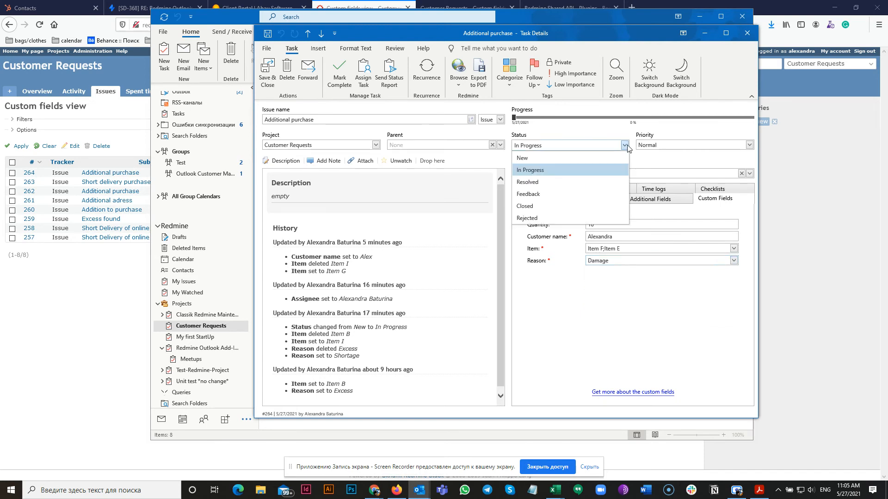
{"action": "left_click", "coordinate": [534, 196]}
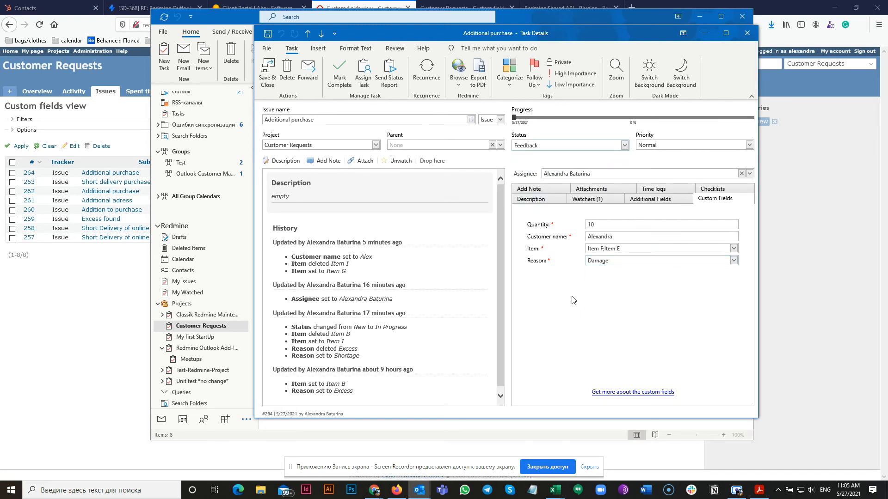
{"action": "left_click", "coordinate": [272, 77]}
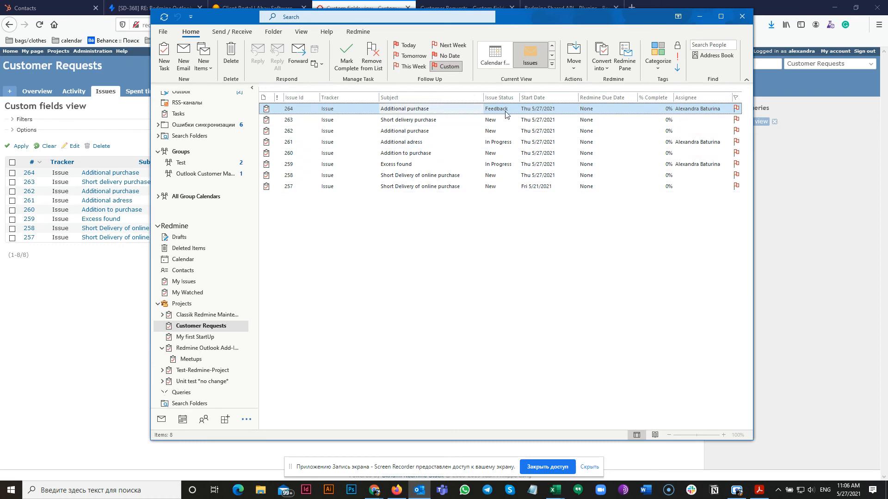
- Switch to Firefox and reload the Redmine issue list to check the edits made in Outlook
{"action": "left_click", "coordinate": [806, 254]}
{"action": "key", "text": "F5"}
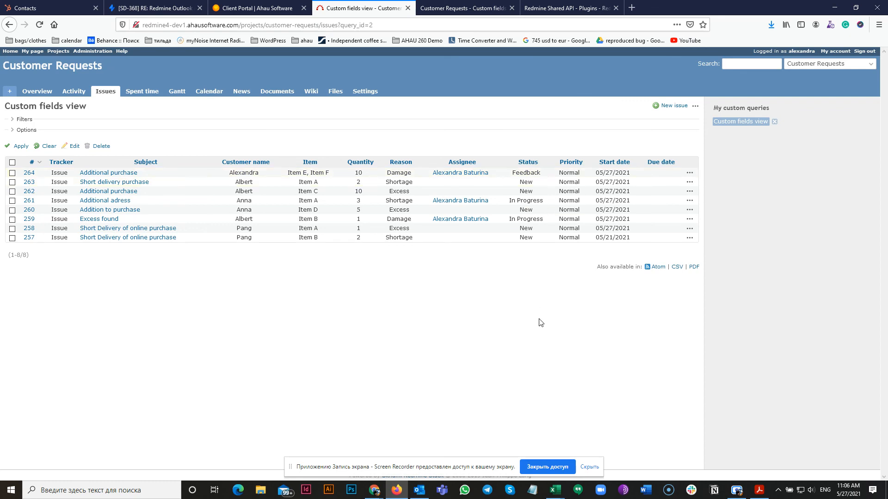
{"action": "mouse_move", "coordinate": [730, 493]}
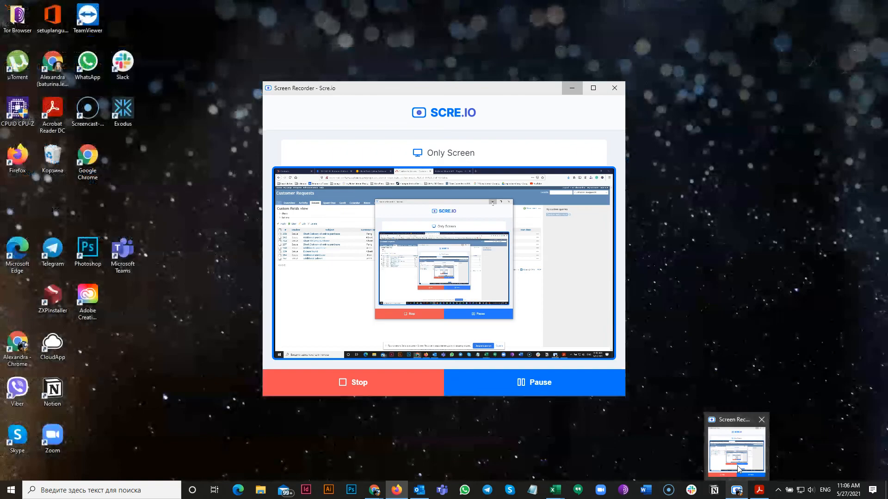
{"action": "left_click", "coordinate": [737, 465]}
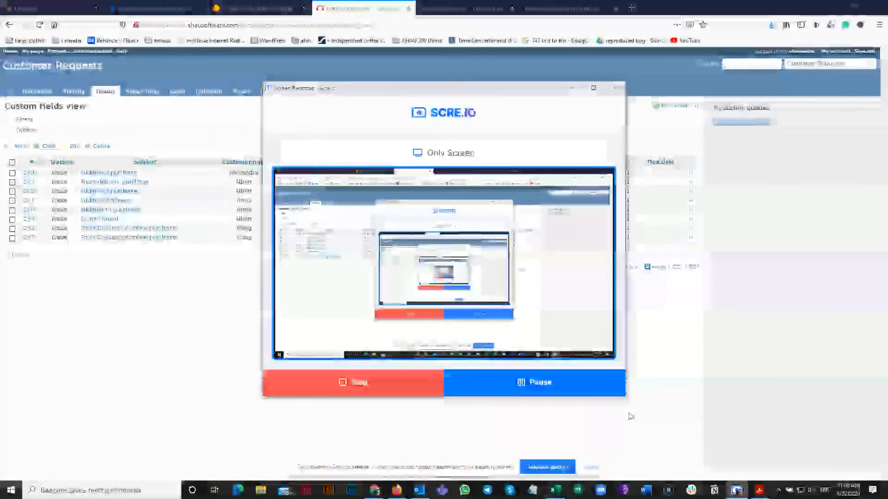